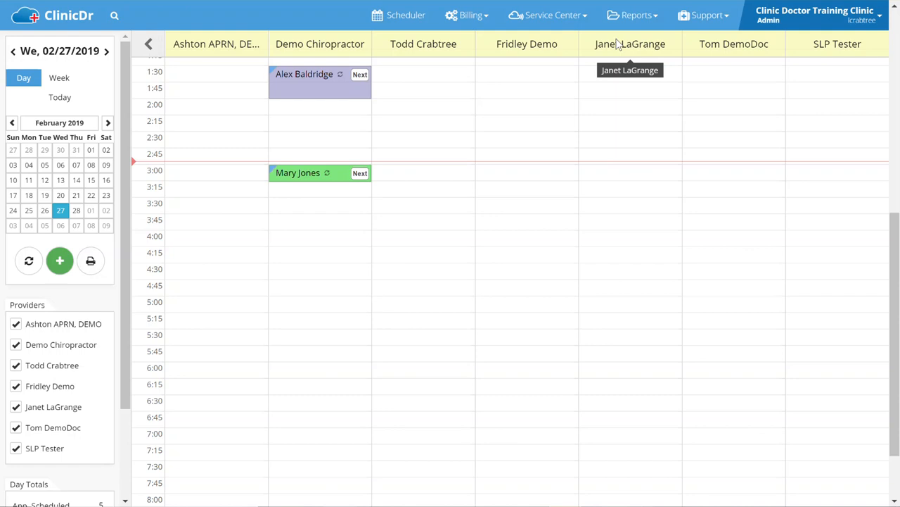
Open the Appointments report and review the available date range options
click(630, 23)
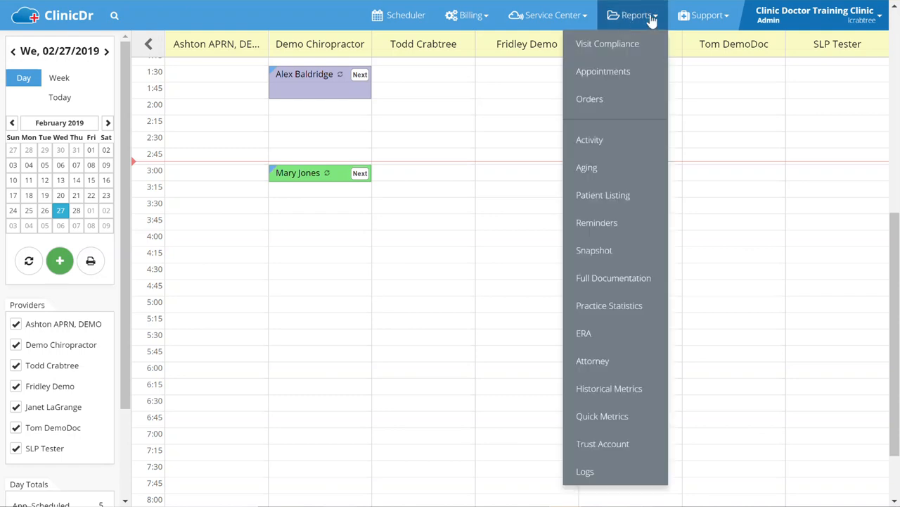
click(611, 79)
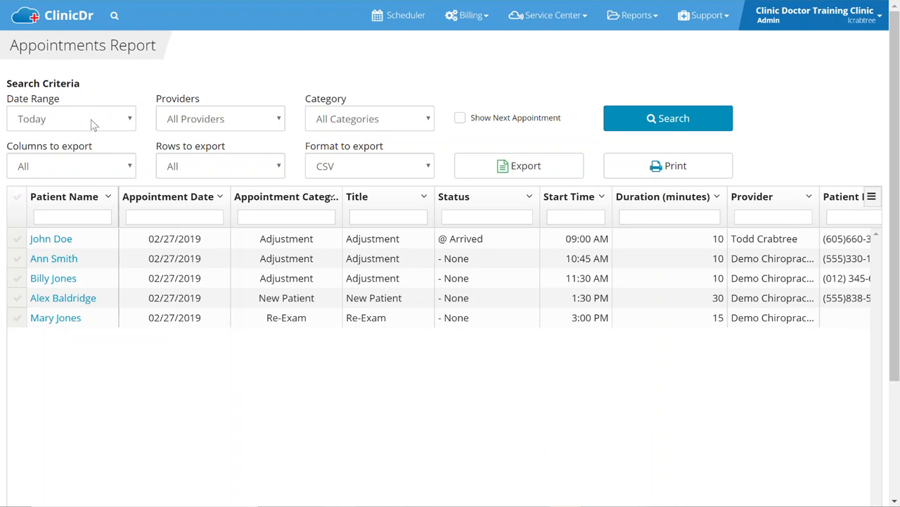
click(61, 123)
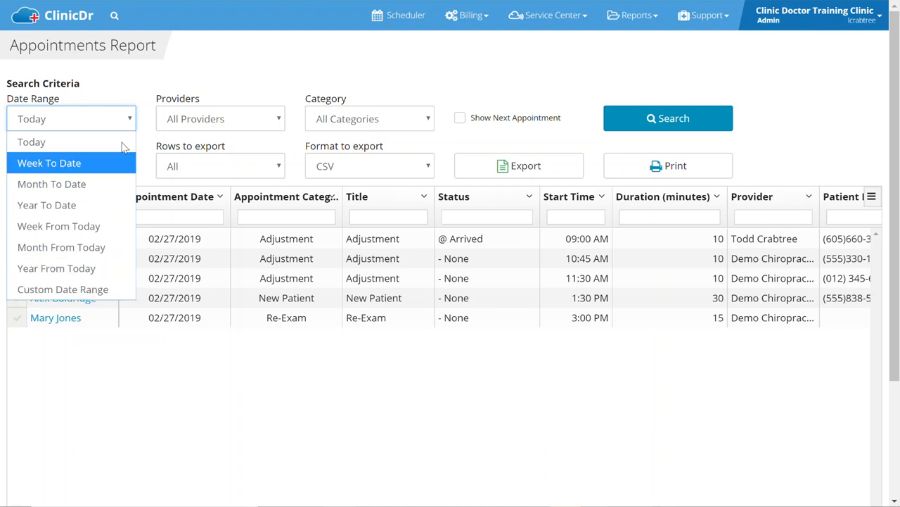
click(200, 65)
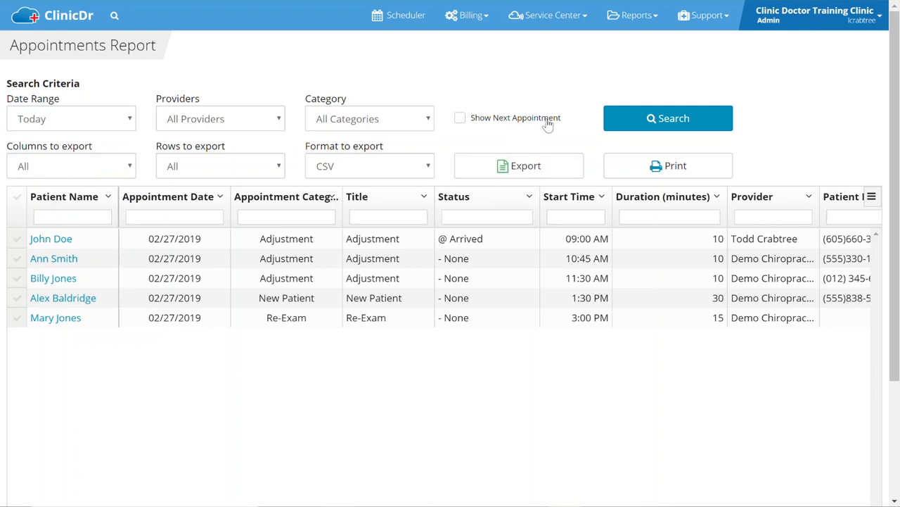
Include next appointments in today's report, rerun the search and view the Next Appointment column
click(461, 120)
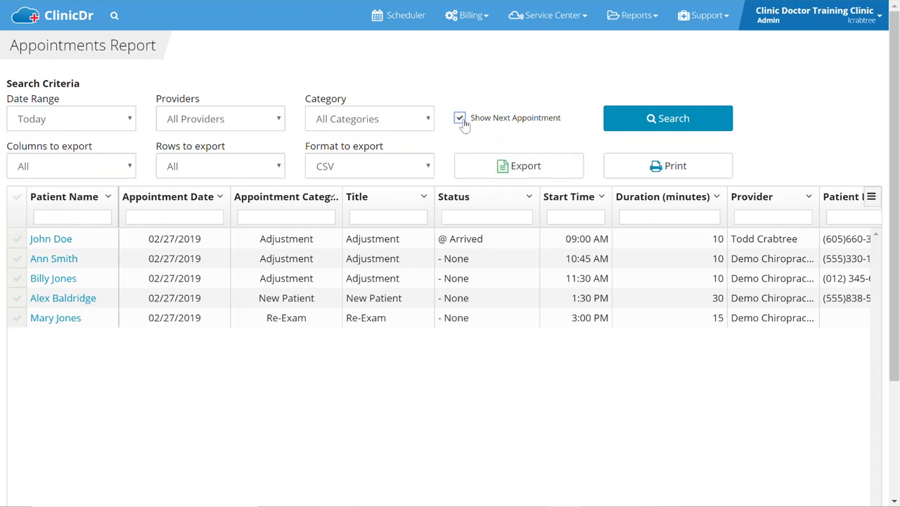
click(677, 120)
scroll(691, 240, right, 5)
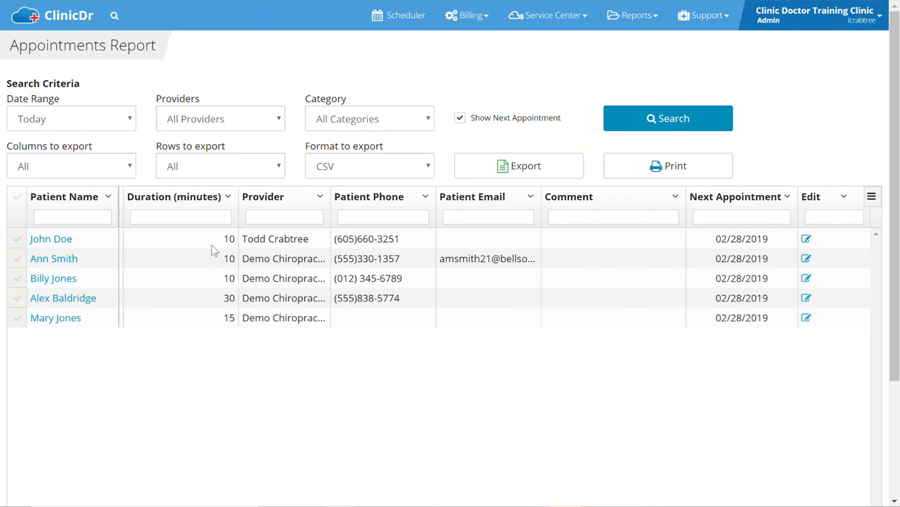
Set the report's date range to Month To Date and rerun the search
click(90, 122)
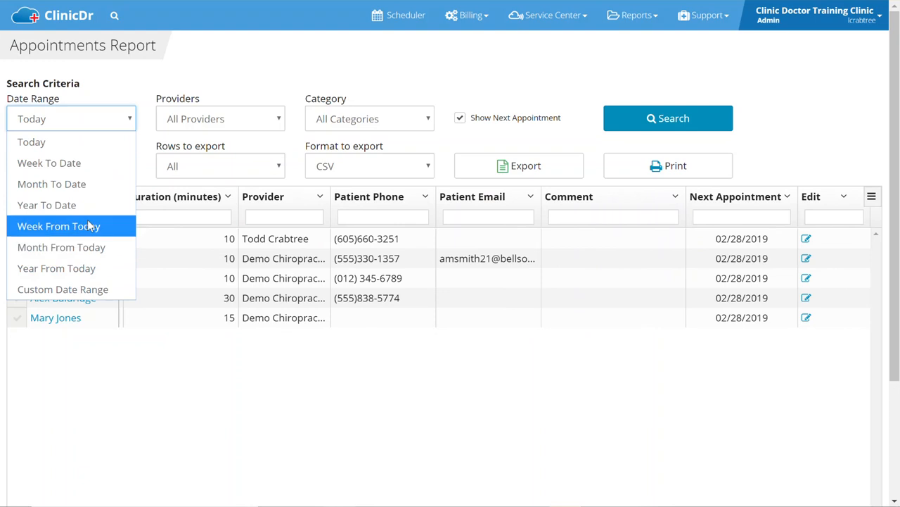
click(71, 184)
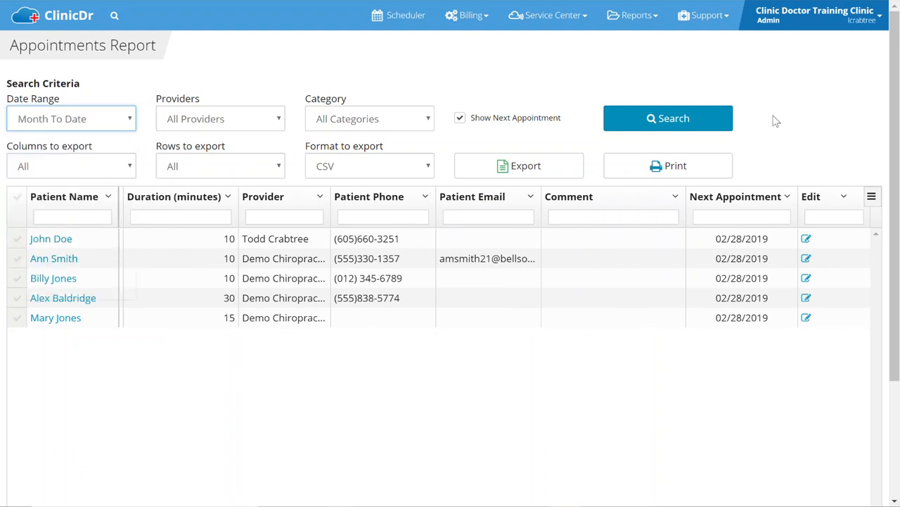
click(653, 118)
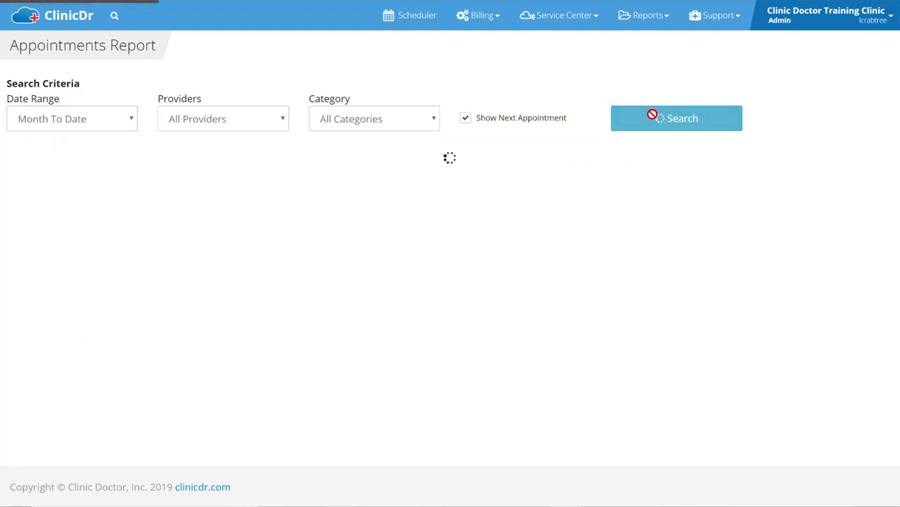
scroll(496, 366, right, 7)
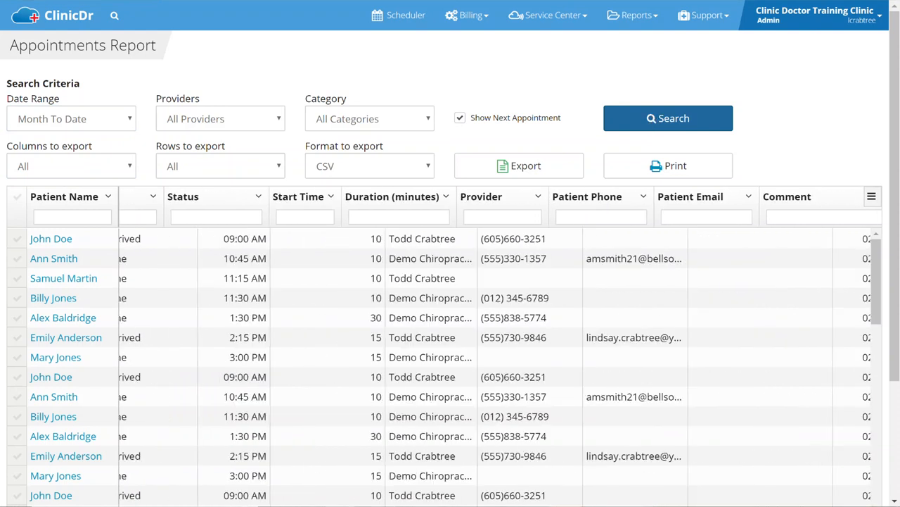
Filter the Next Appointment column by "n", review the matching appointments, and rerun the search to clear the filter
click(739, 218)
text(n)
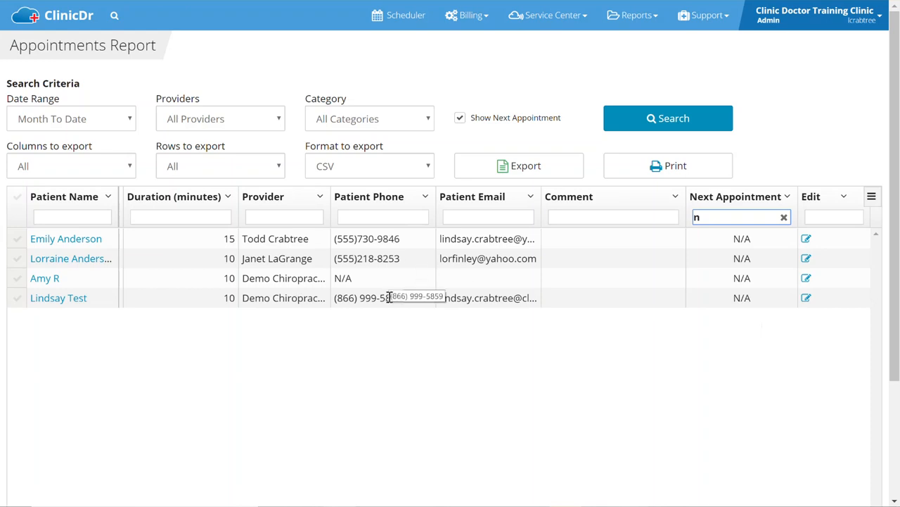
scroll(389, 298, left, 10)
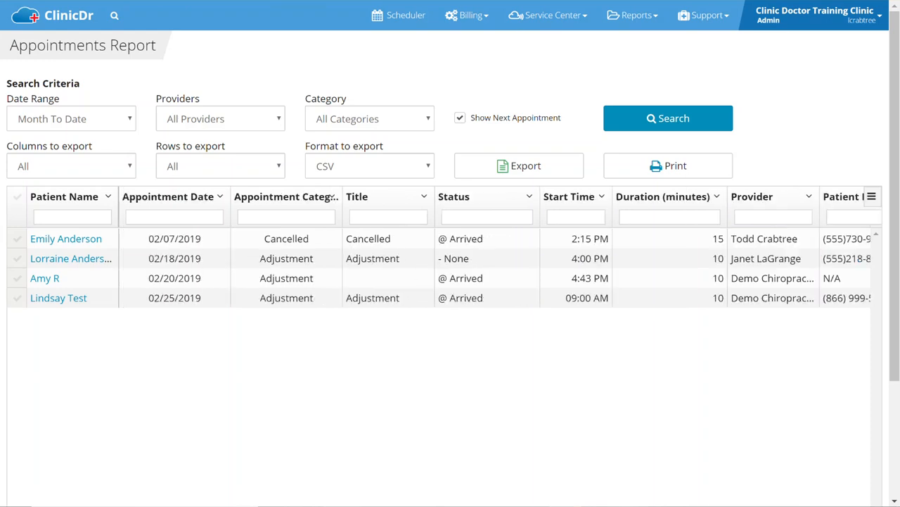
click(681, 120)
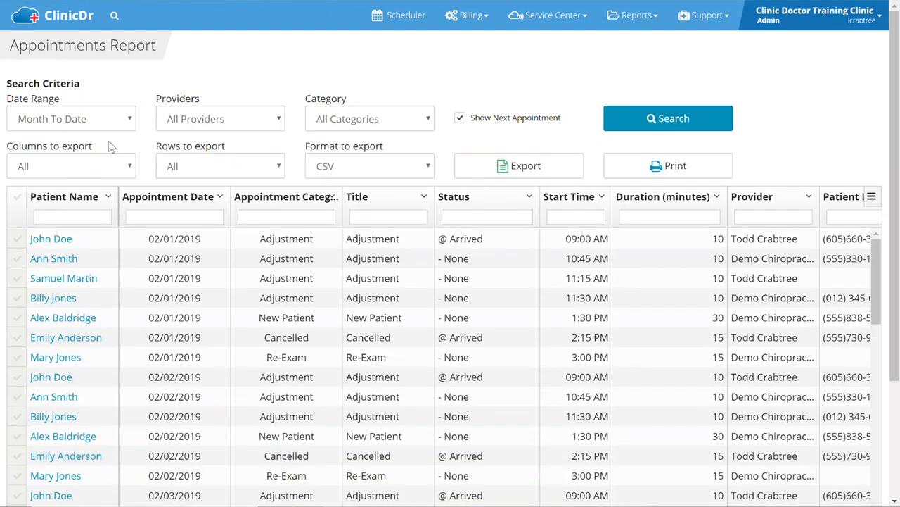
Try filtering the Status column for no-shows and cancellations with "no sh", "?", "can" and "x"
click(463, 217)
text(no sh)
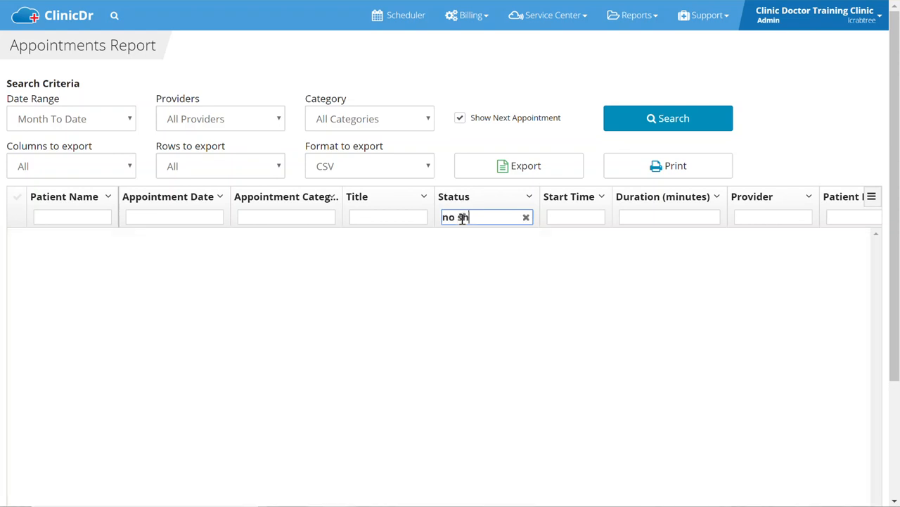
key(BackSpace)
key(BackSpace)
key(BackSpace)
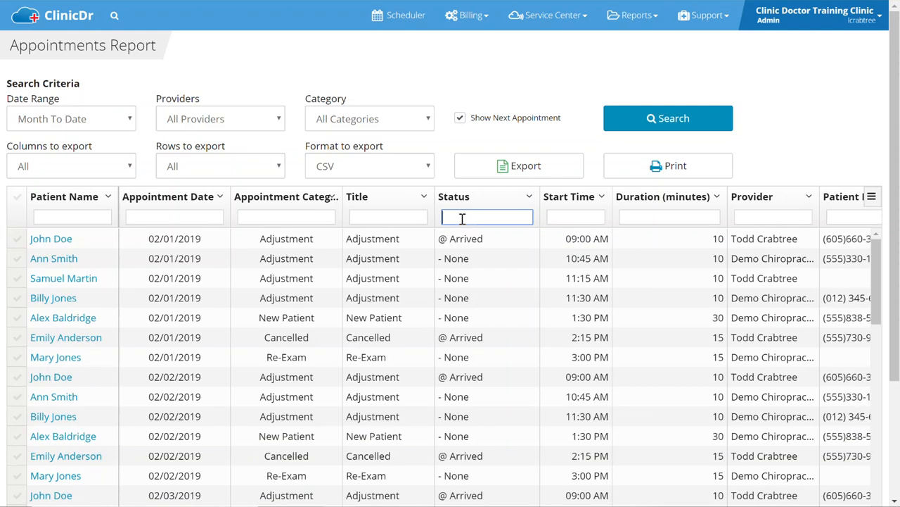
text(?)
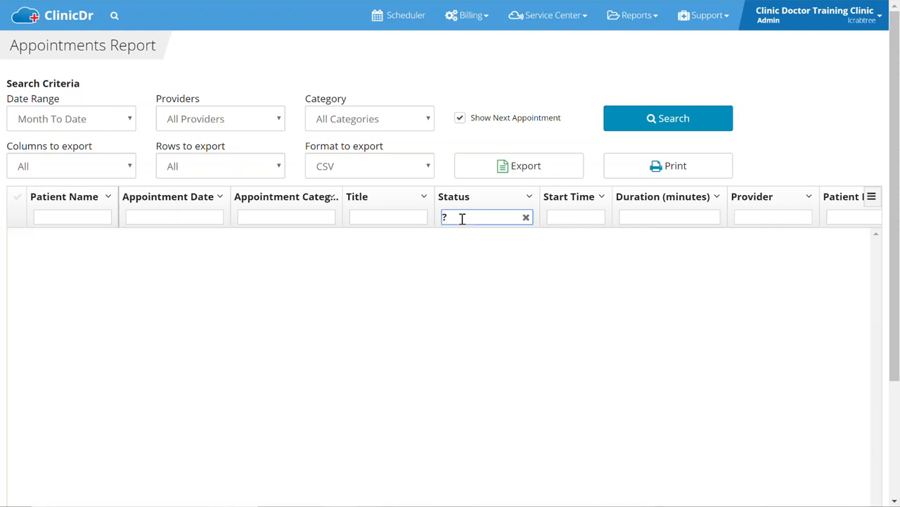
text(can)
key(BackSpace)
key(BackSpace)
key(BackSpace)
text(x)
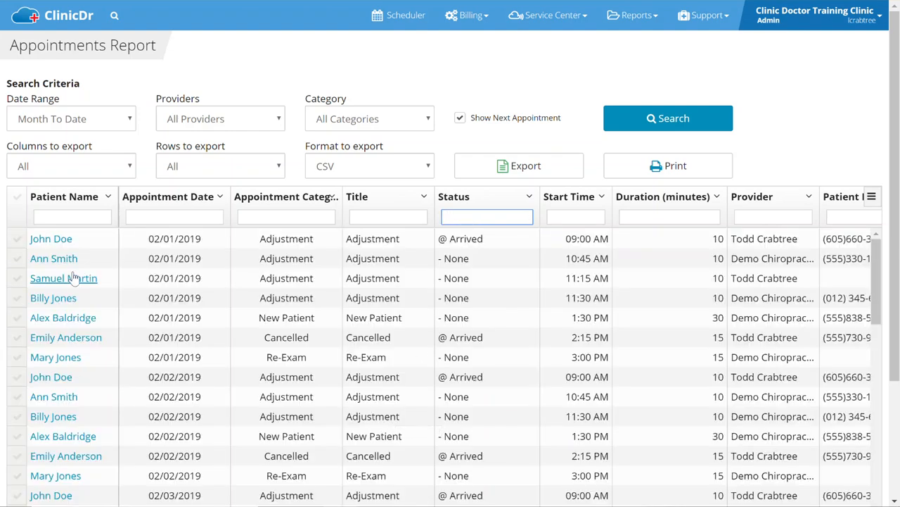
Mark the 02/01/2019 appointment at 10:45 AM as No Show, applying the change to the current occurrence only
scroll(381, 296, right, 5)
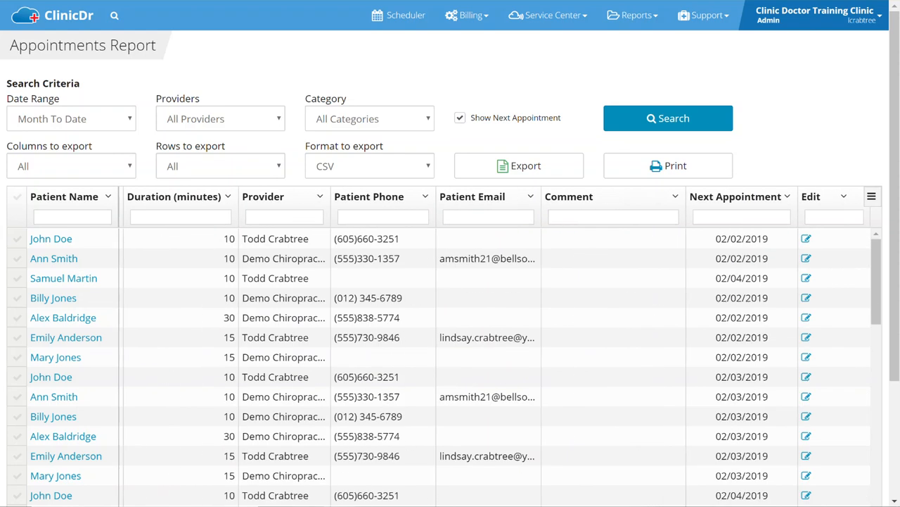
click(806, 259)
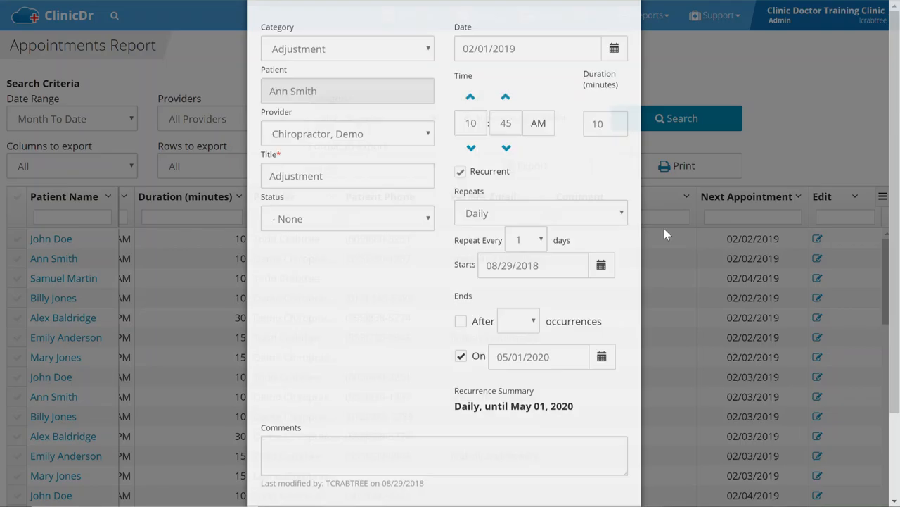
scroll(462, 219, down, 3)
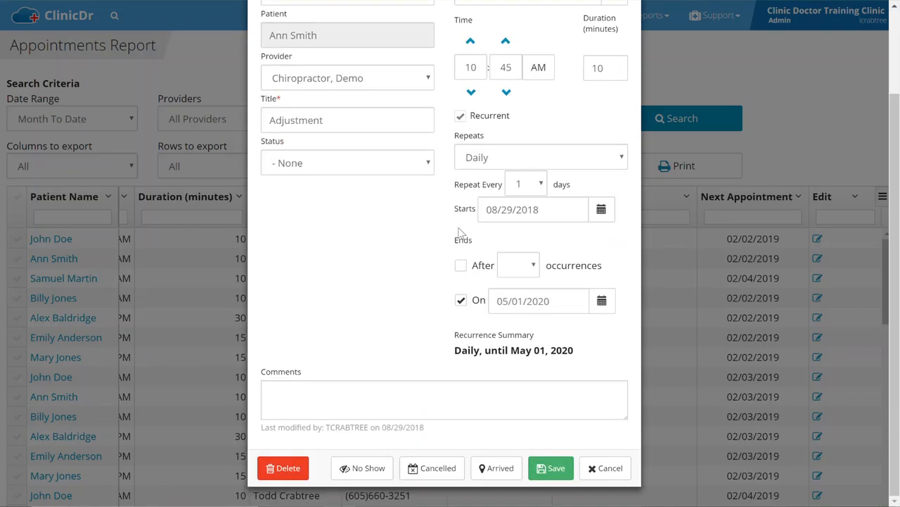
click(360, 470)
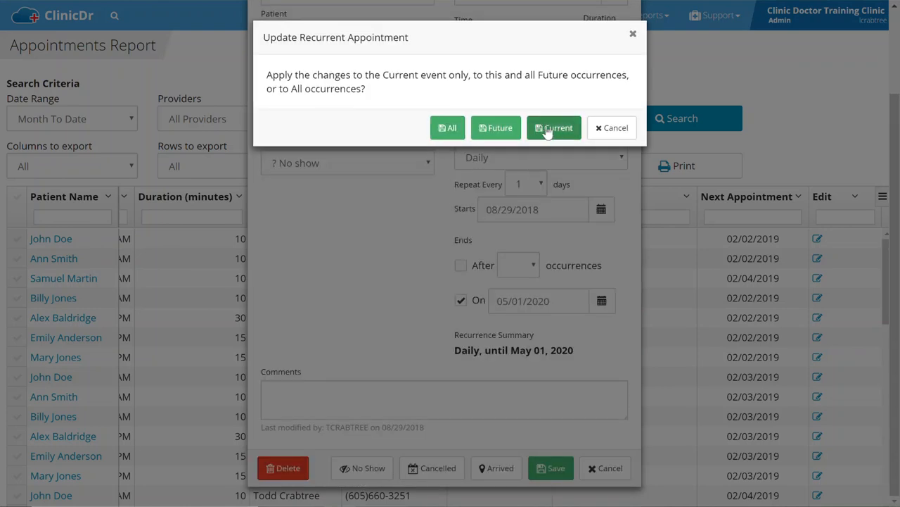
click(554, 127)
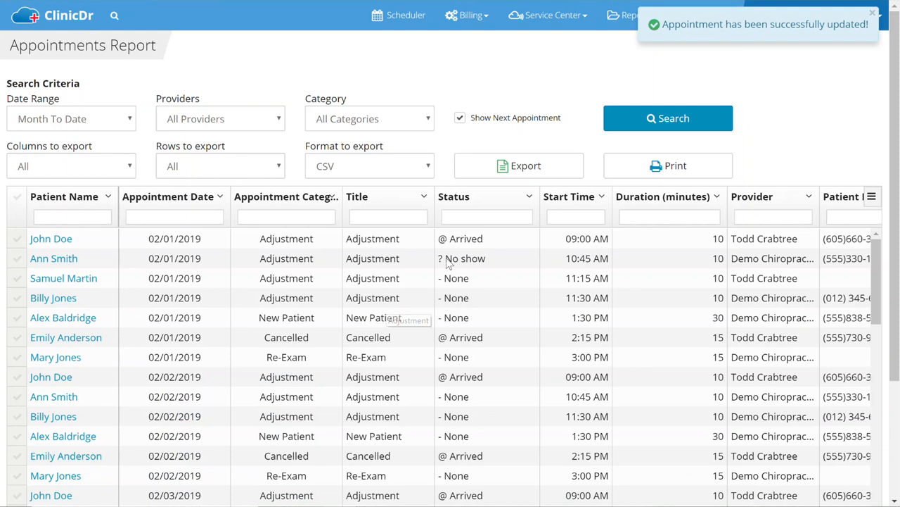
Filter the Status column by "?" and review the matching appointment's contact and next appointment details
click(458, 213)
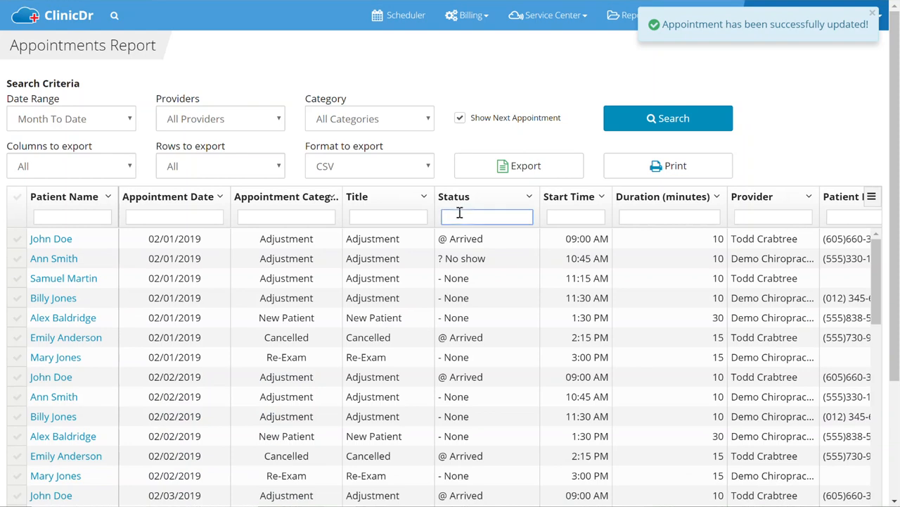
text(?)
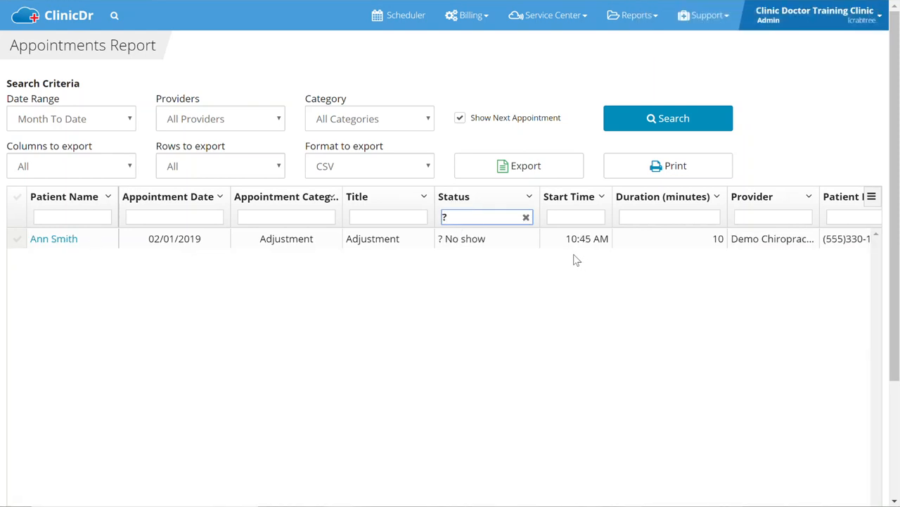
scroll(573, 260, right, 10)
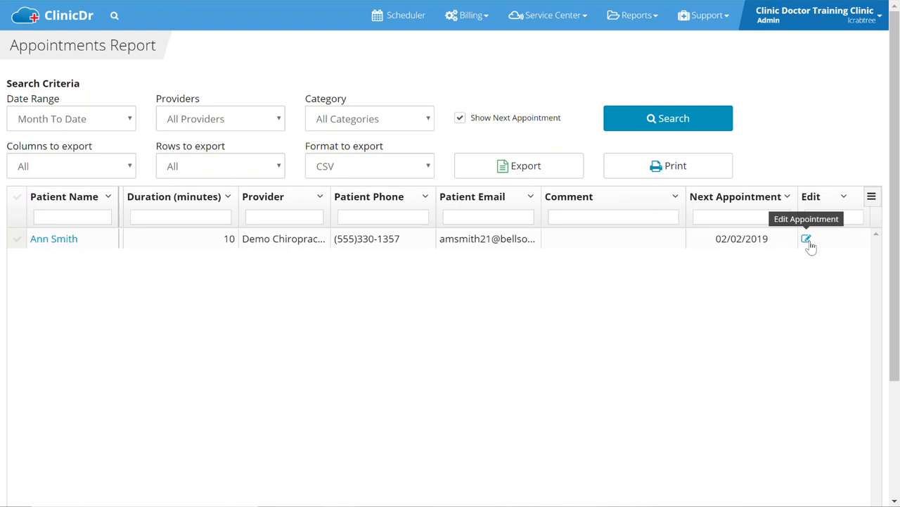
scroll(811, 247, left, 7)
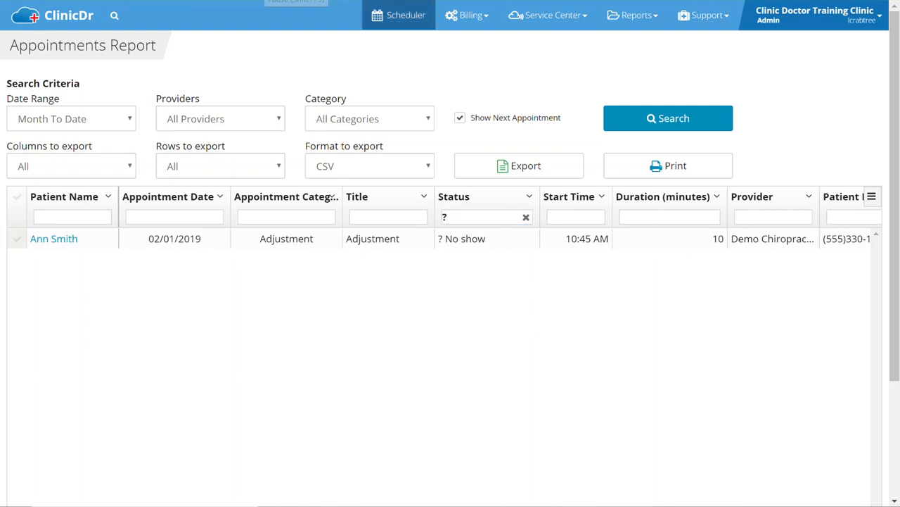
Set the report's date range to Today and rerun the search
click(62, 121)
click(35, 140)
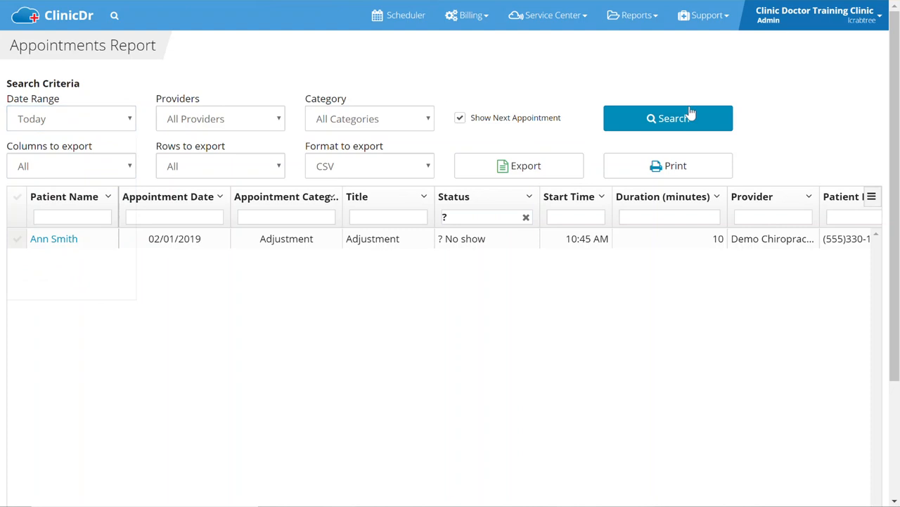
click(664, 118)
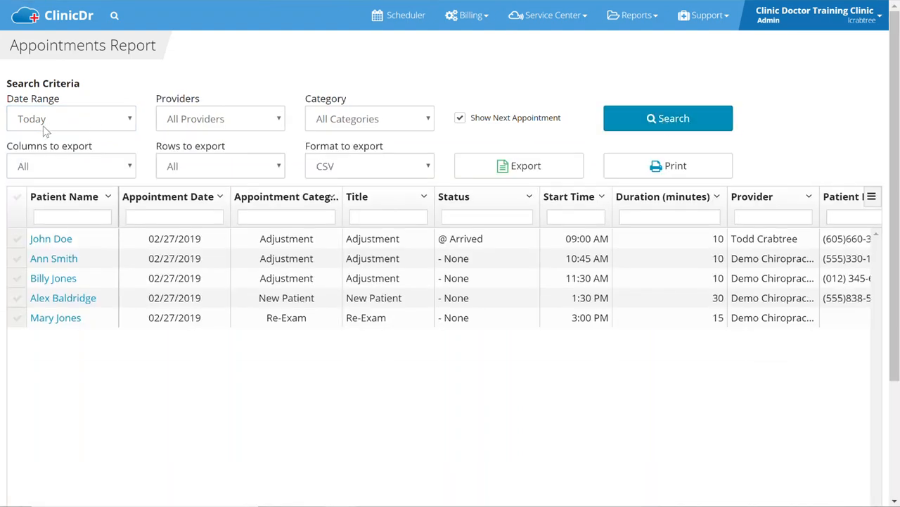
Keep all providers selected, print today's appointments listing, and close the generated PDF
click(241, 121)
click(241, 121)
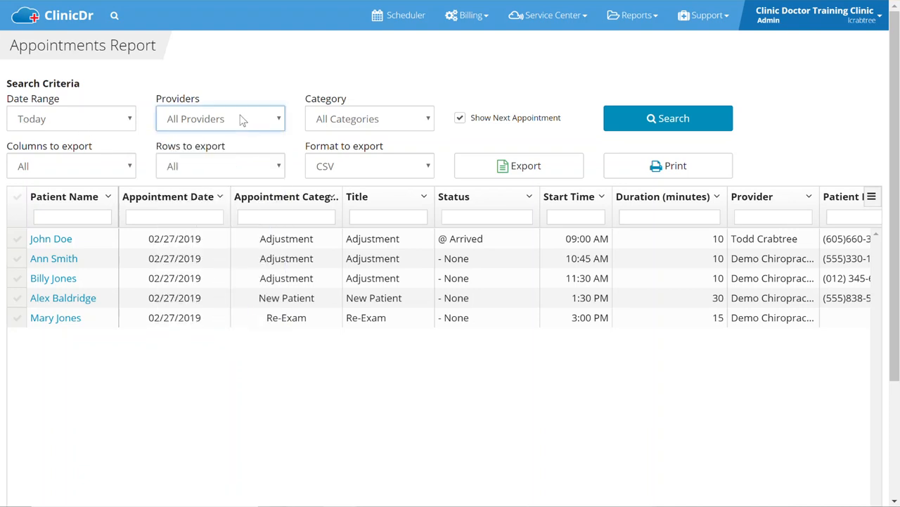
click(655, 167)
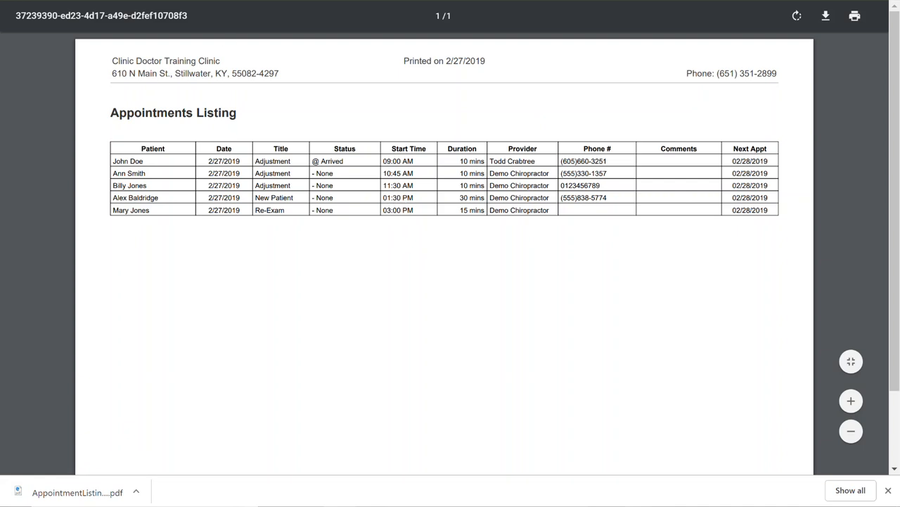
key(ctrl+w)
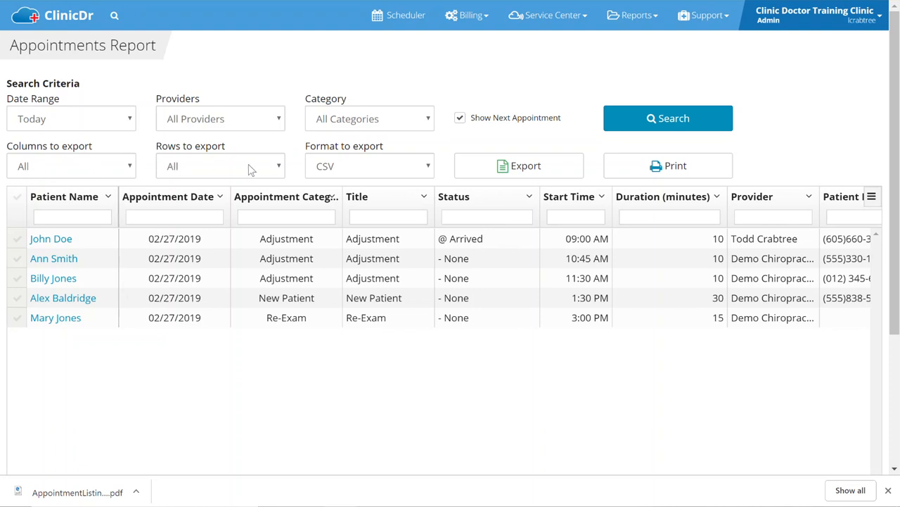
Review the file formats available for exporting the report, keeping CSV selected
click(337, 167)
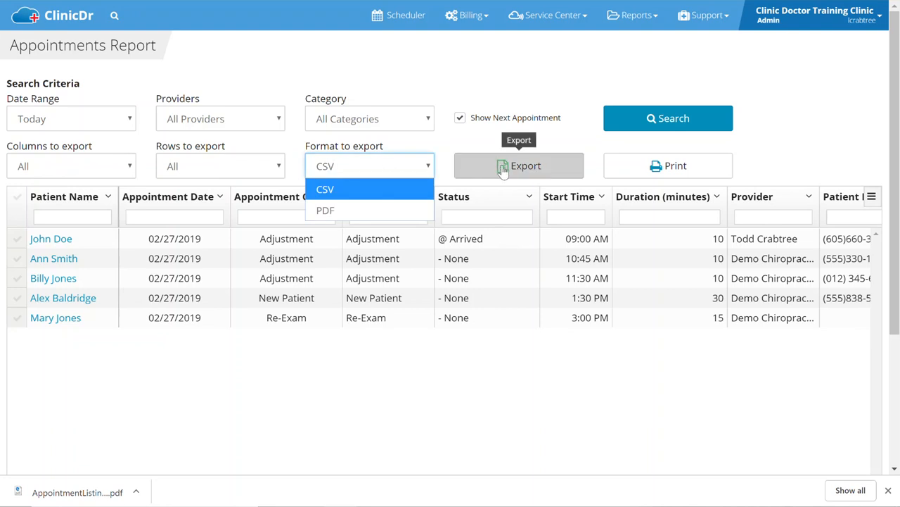
click(471, 84)
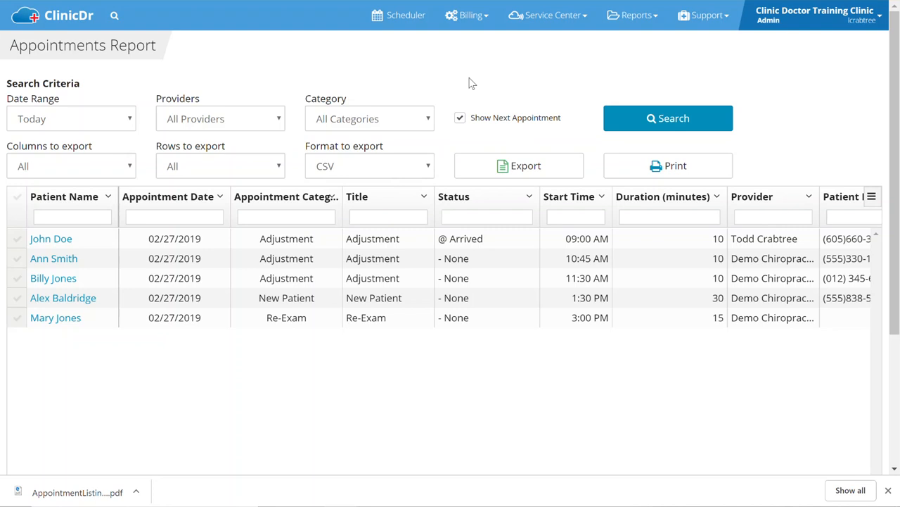
click(357, 176)
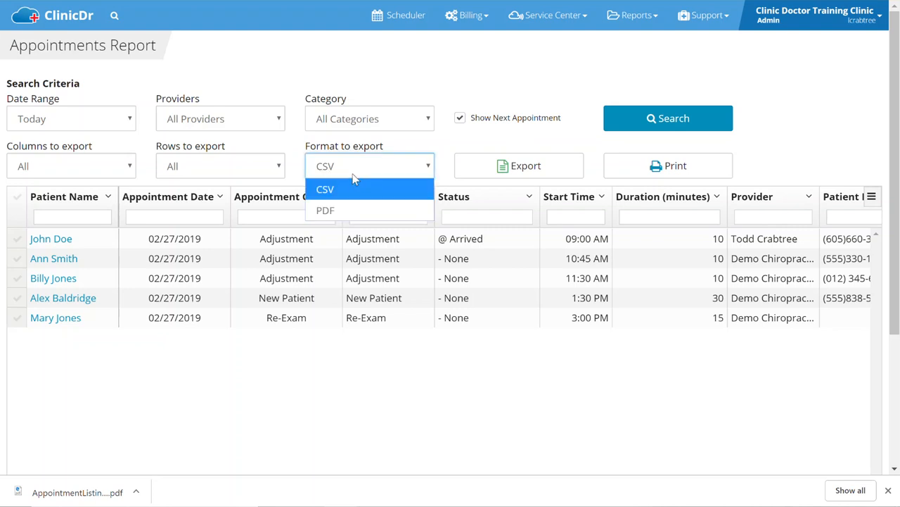
click(373, 82)
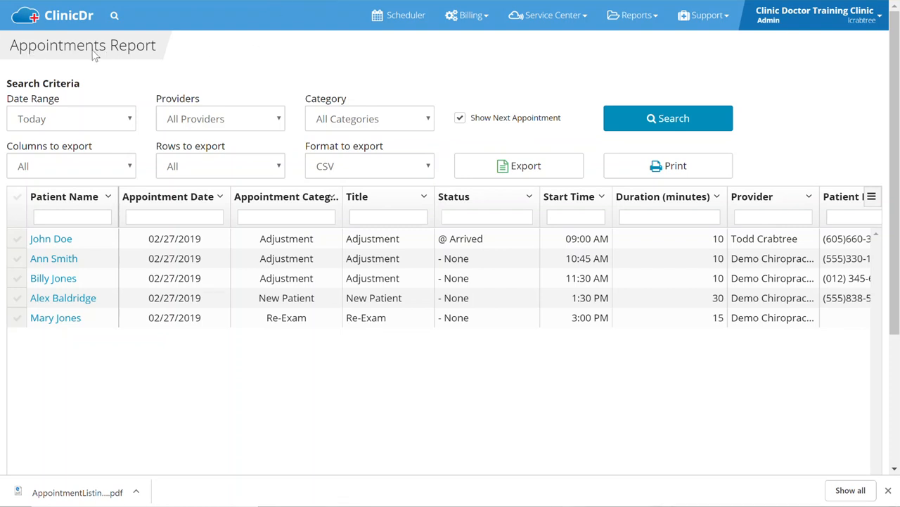
Open the first listed patient's record from the report and go to that patient's own Appointments page
click(50, 239)
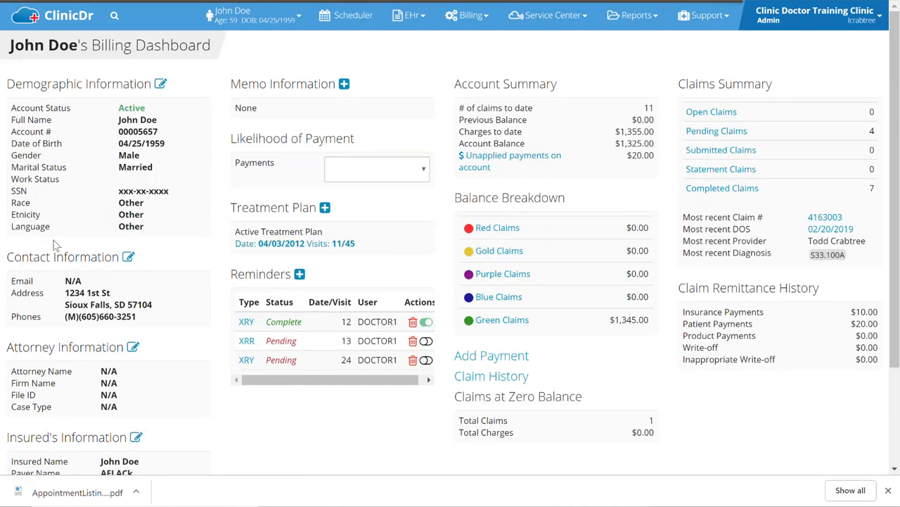
click(258, 27)
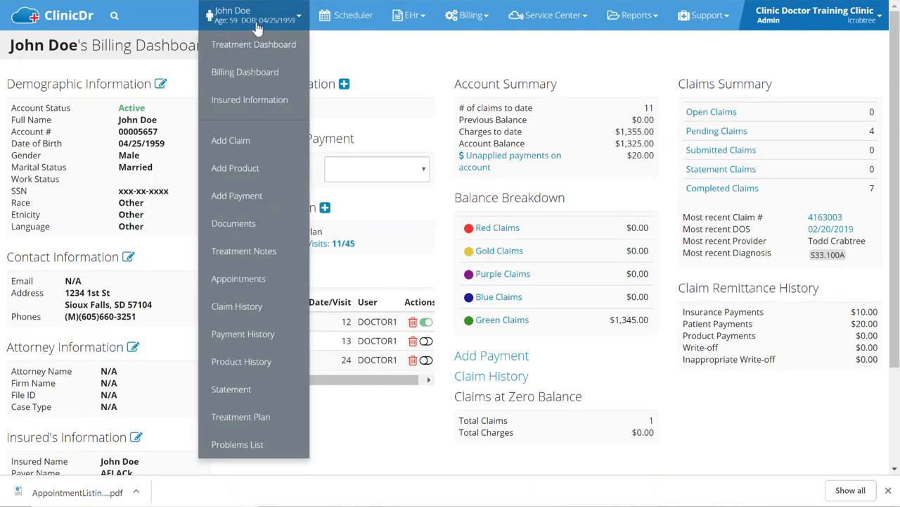
click(243, 280)
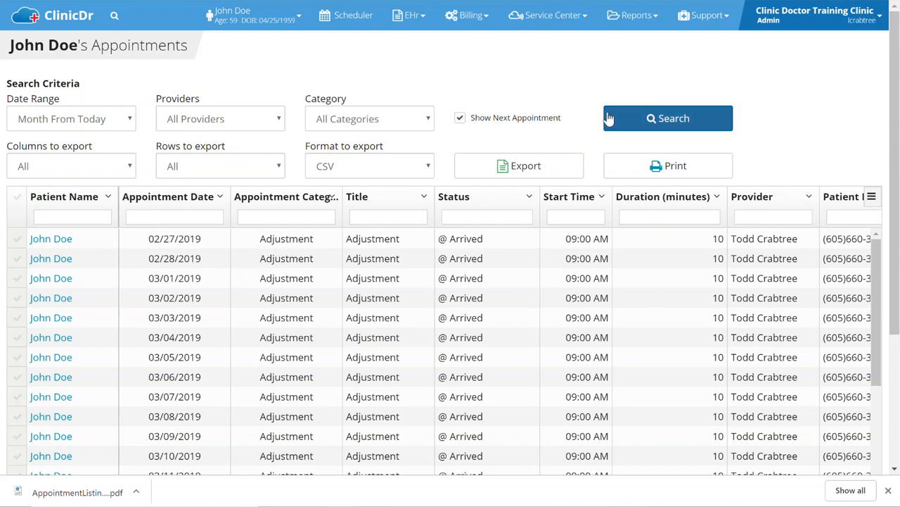
Print the patient's Month From Today appointments listing and review the generated PDF from start to end
click(675, 168)
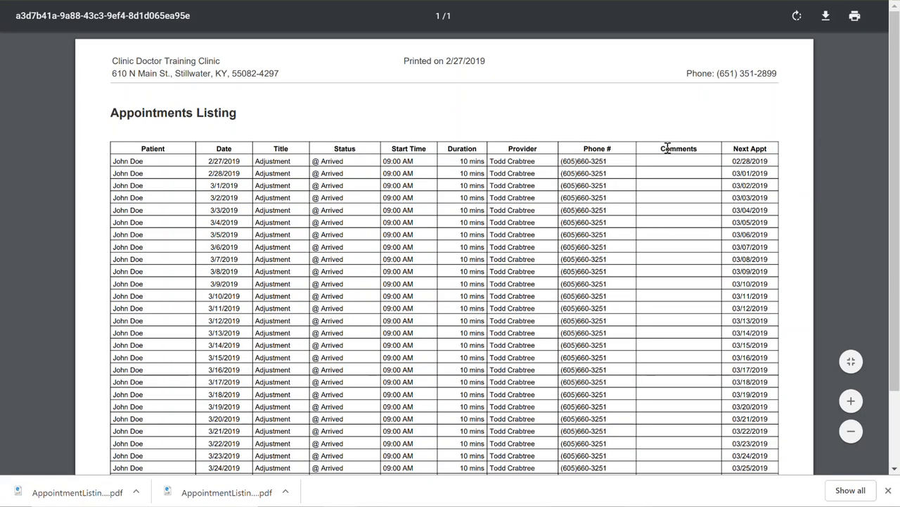
scroll(638, 115, down, 2)
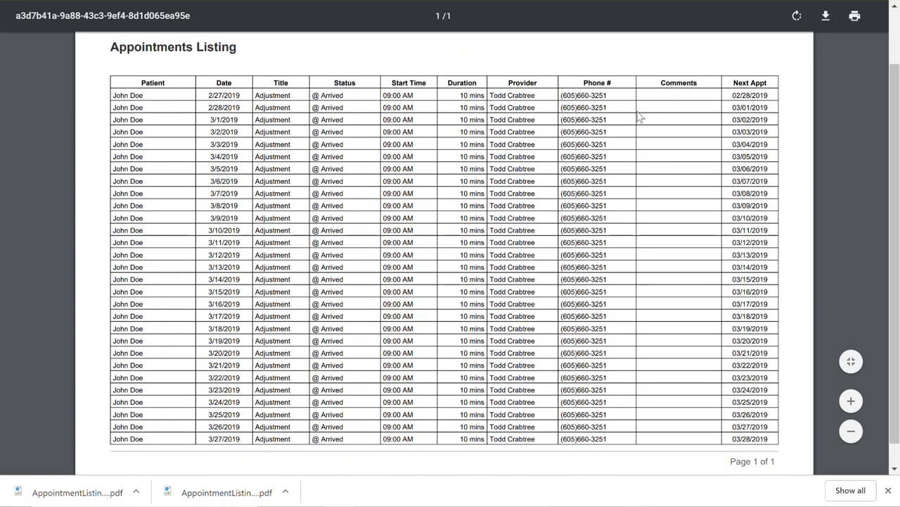
scroll(639, 117, up, 2)
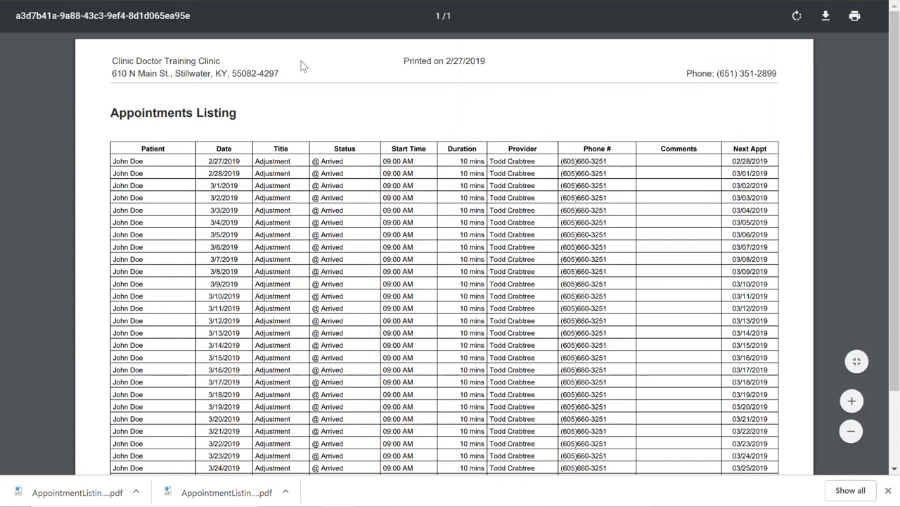